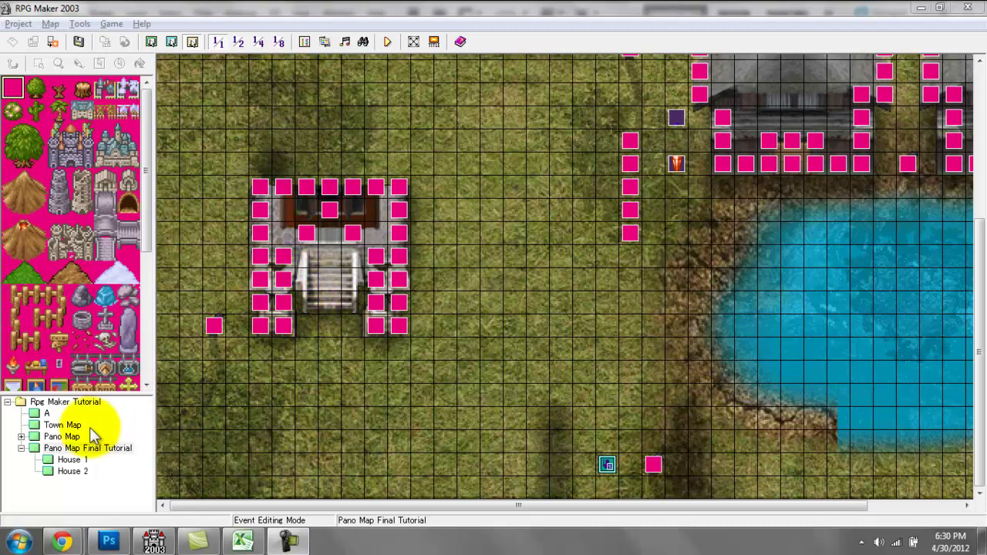
- Expand Pano Map in the map tree and open its child map Pano map 2
click(65, 437)
double_click(62, 436)
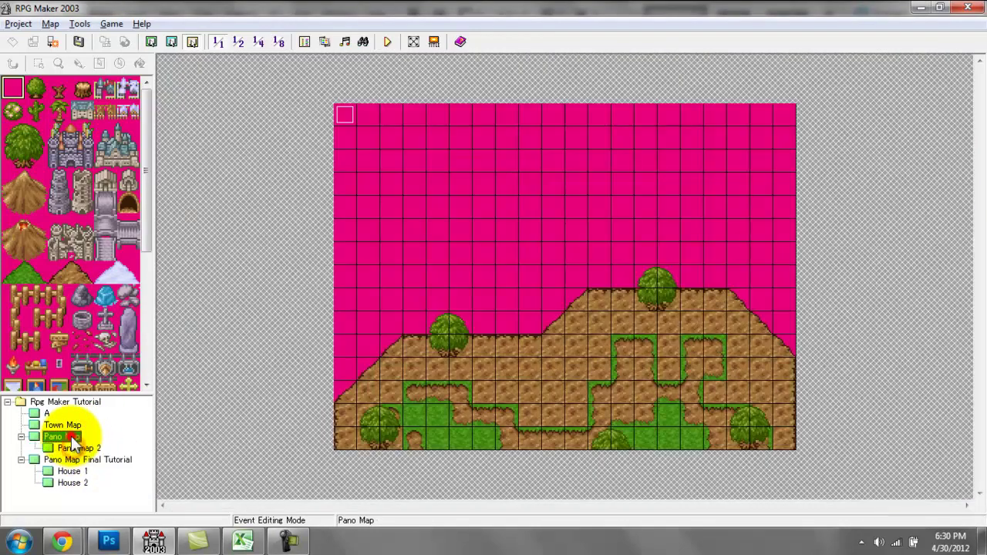
key(Down)
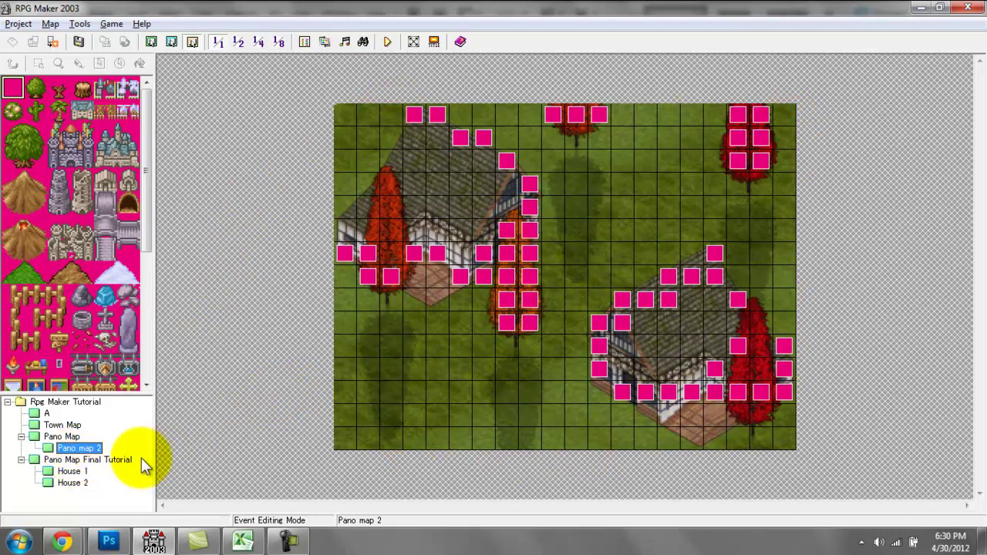
- Bring up the LotuSoft Environment Graphics Pack 2 post and scroll through Houses and Extras
mouse_move(66, 543)
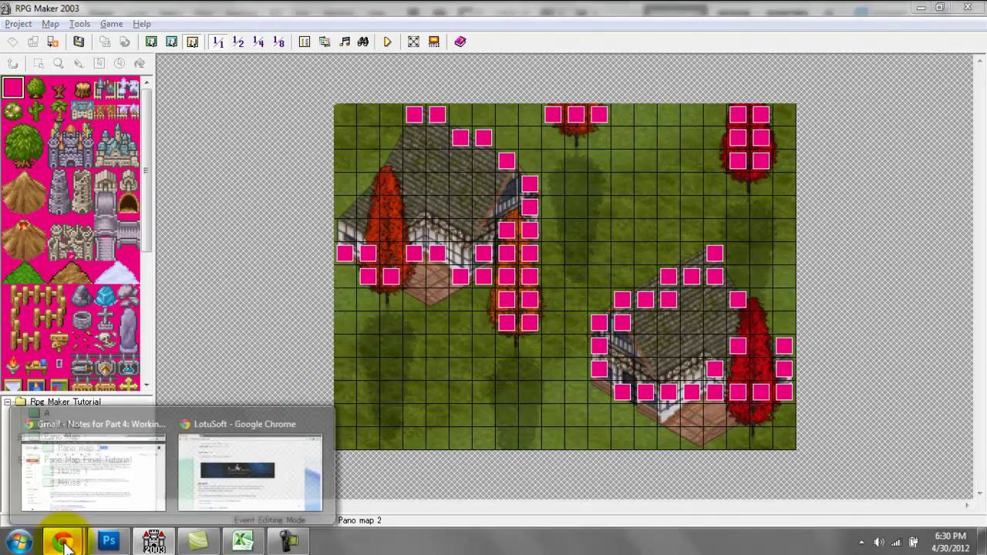
click(199, 482)
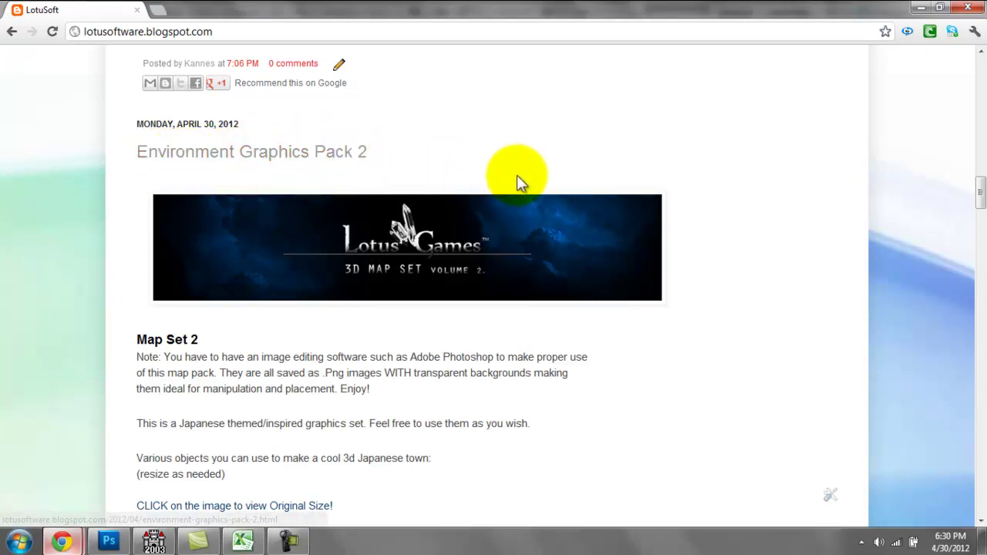
scroll(513, 189, down, 1)
scroll(478, 216, down, 4)
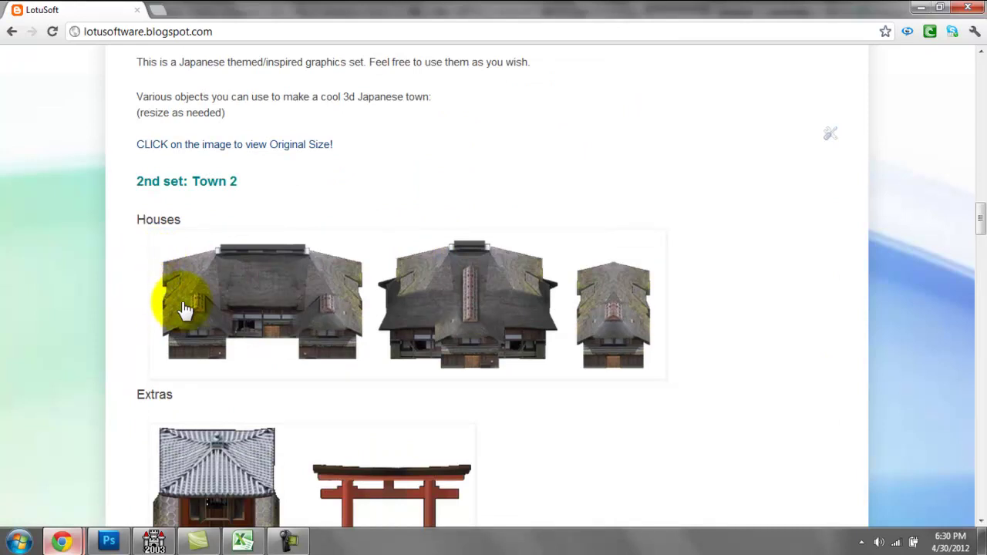
scroll(494, 308, down, 1)
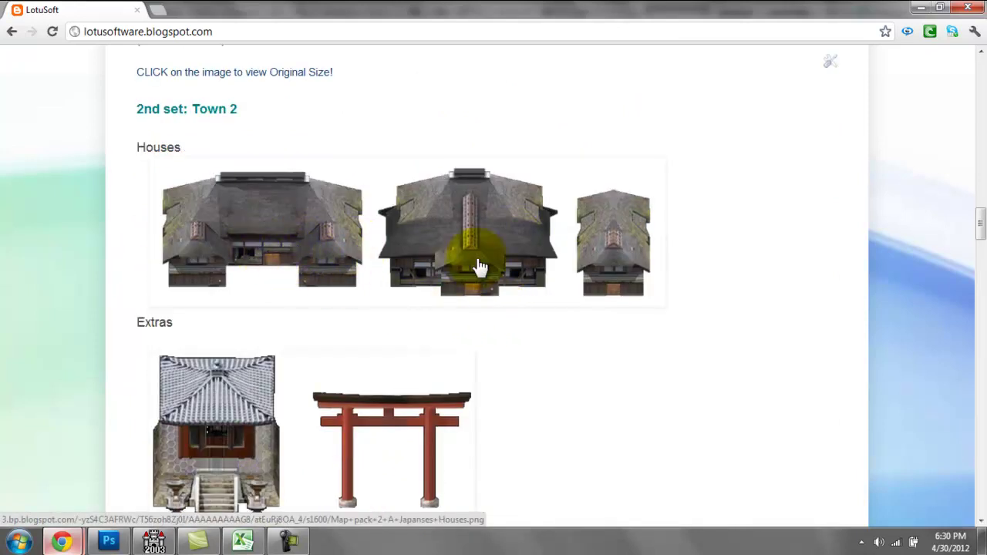
scroll(339, 247, down, 2)
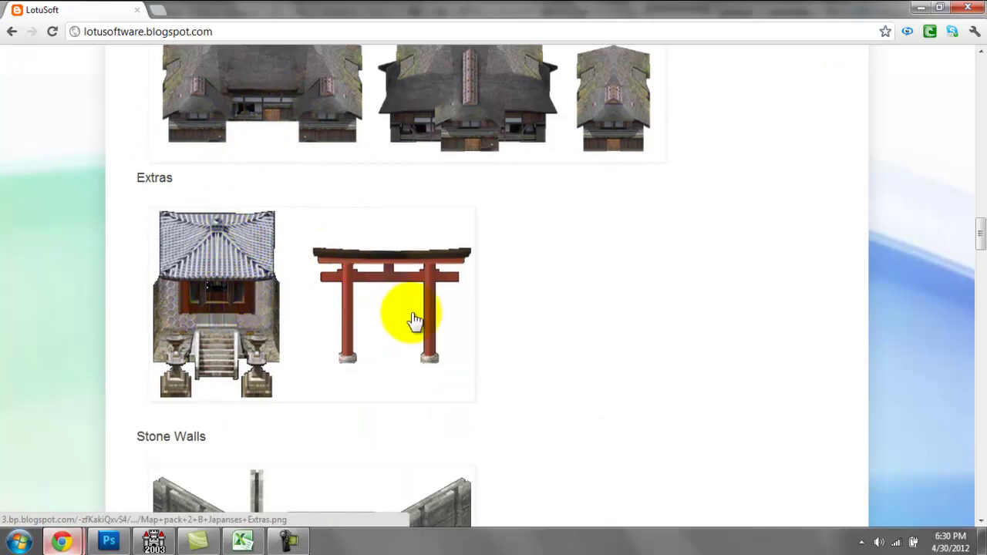
scroll(478, 304, down, 1)
- Scroll on through Stone Walls, Logs and Rocks to Inner Stone House, then return to Photoshop
scroll(356, 231, down, 2)
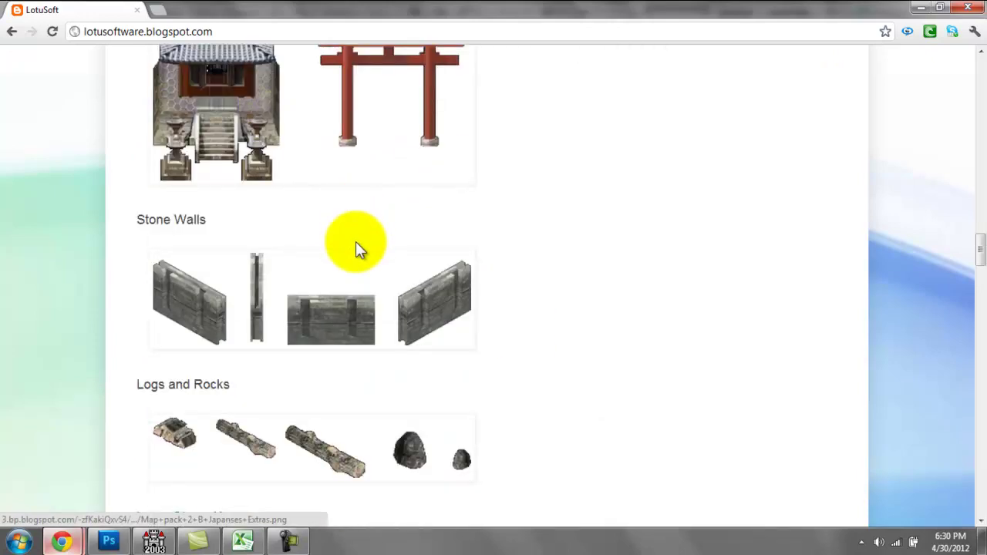
scroll(370, 165, up, 1)
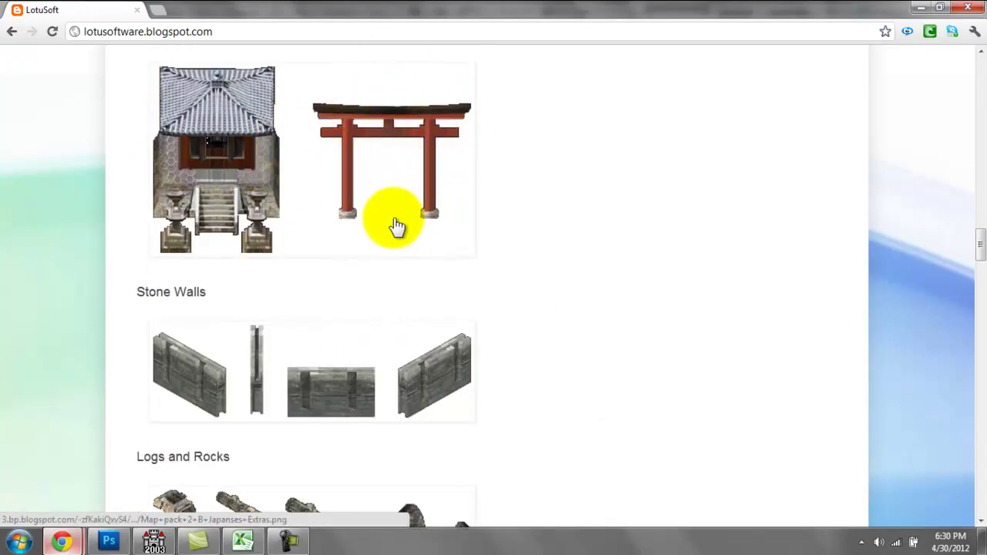
scroll(347, 304, down, 1)
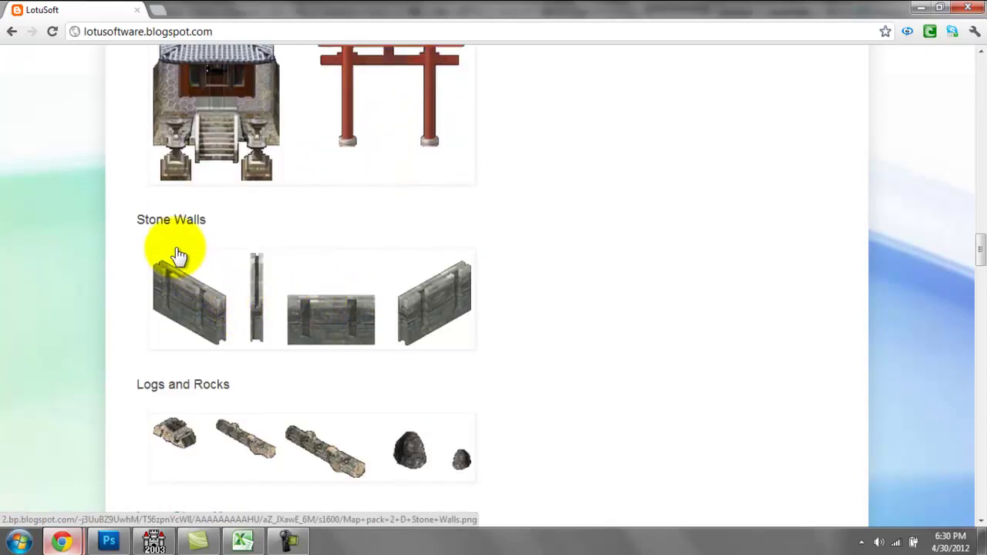
scroll(424, 339, down, 1)
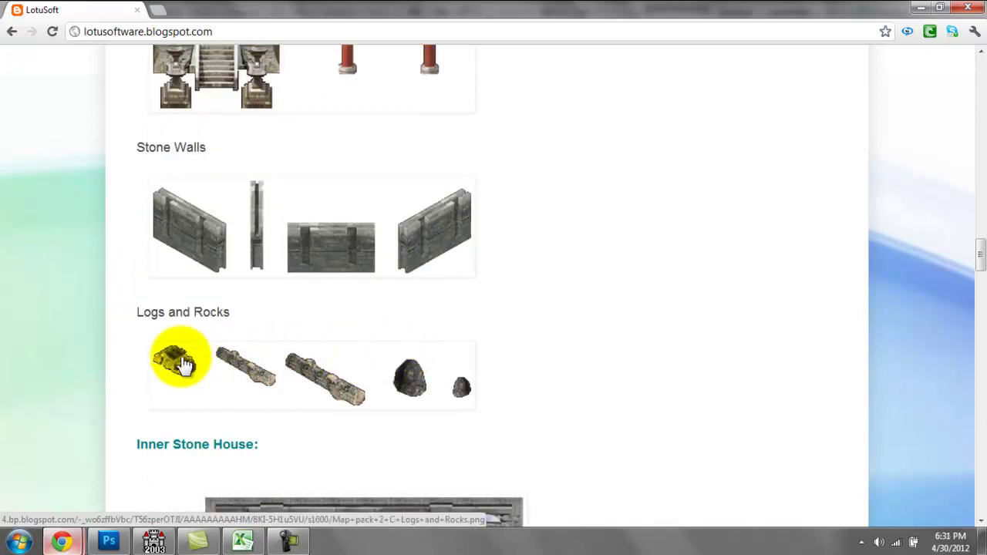
scroll(474, 387, down, 2)
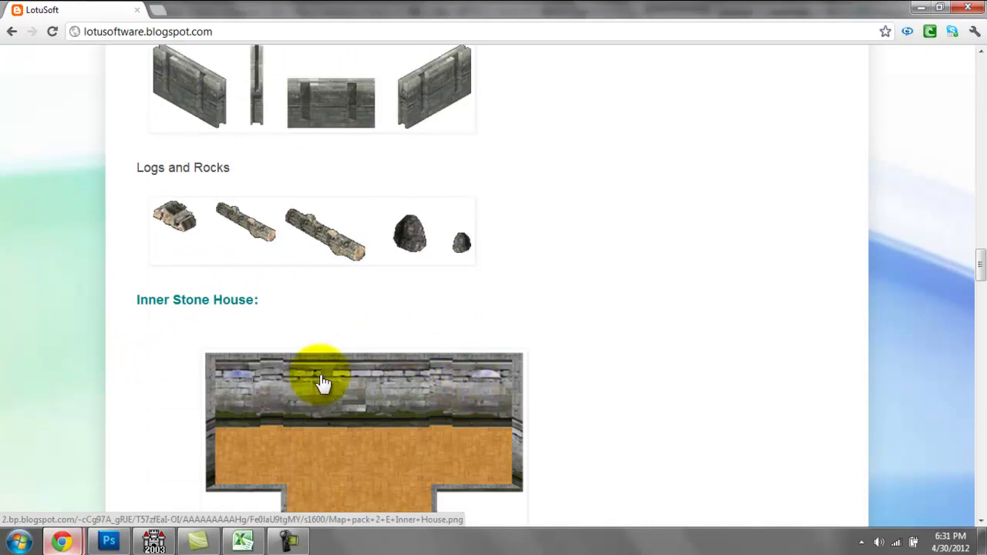
scroll(212, 373, down, 1)
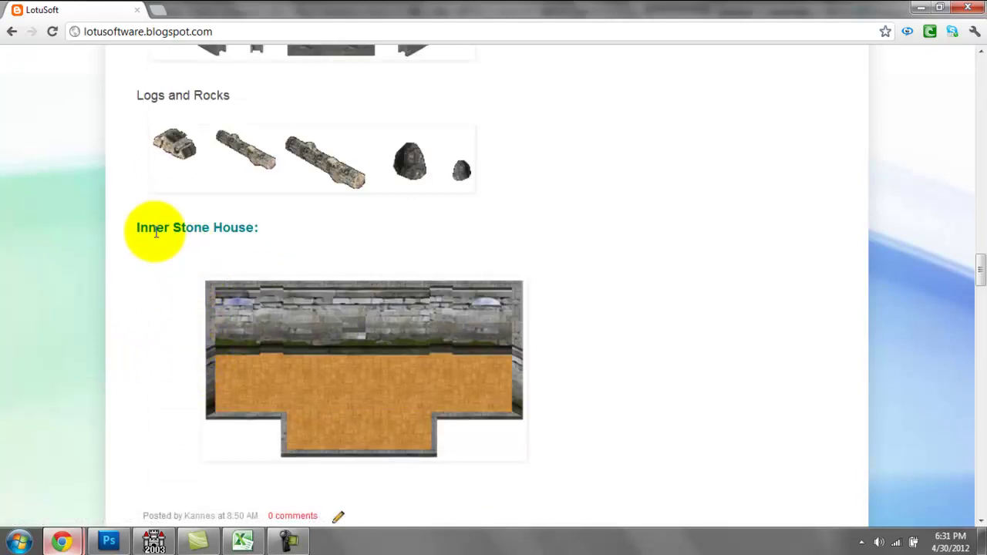
double_click(232, 229)
click(540, 334)
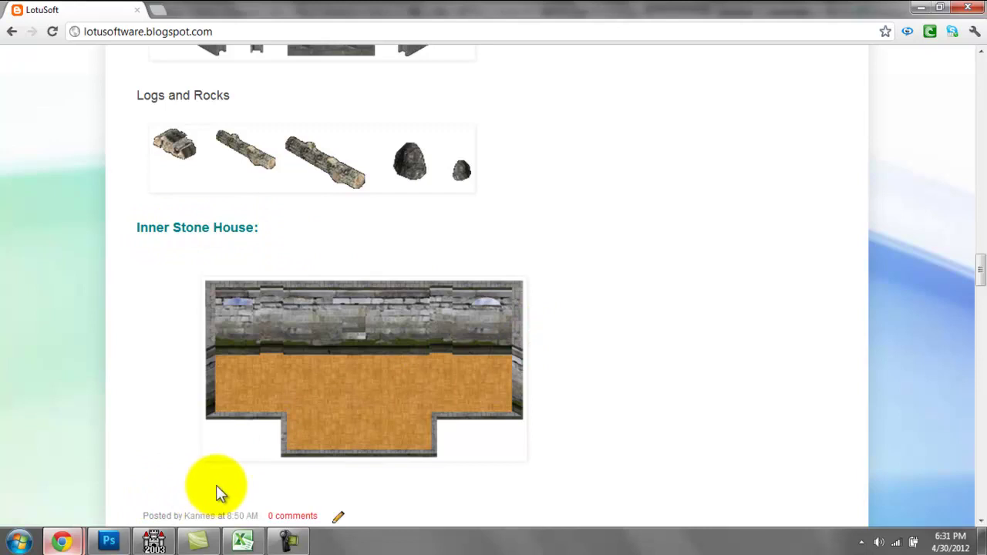
click(108, 543)
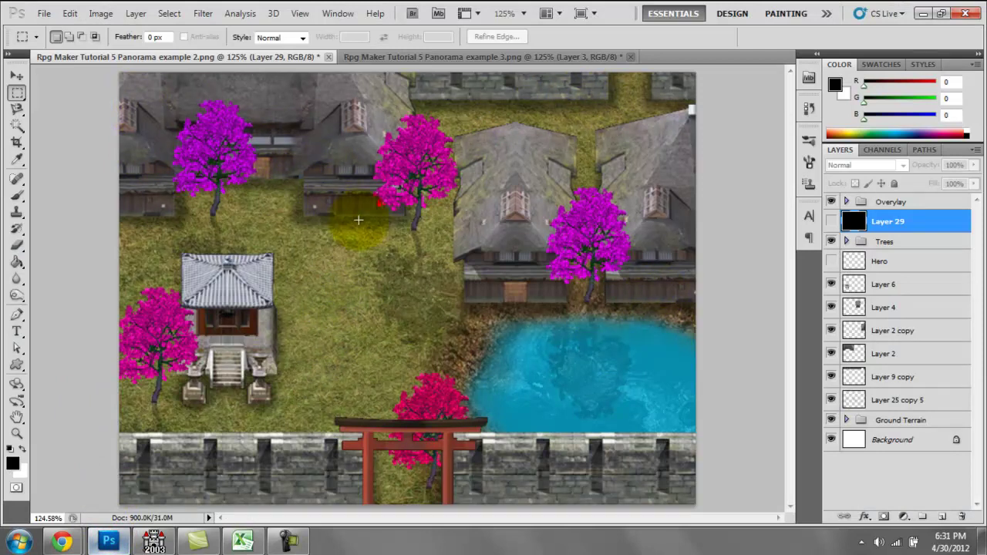
- Show the 'Rpg Maker Tutorial 5 Panorama example 3.png' stone-room image in Photoshop
click(592, 255)
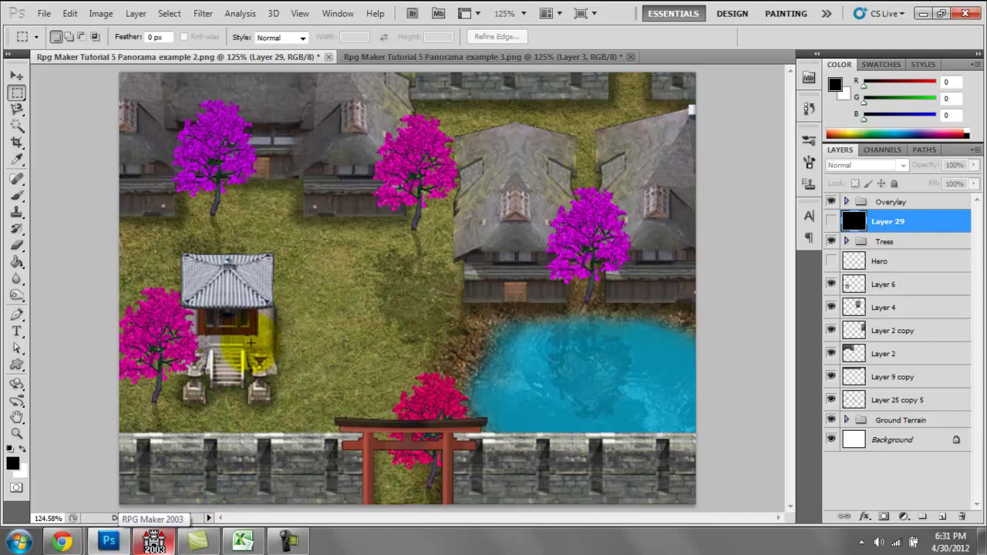
click(374, 58)
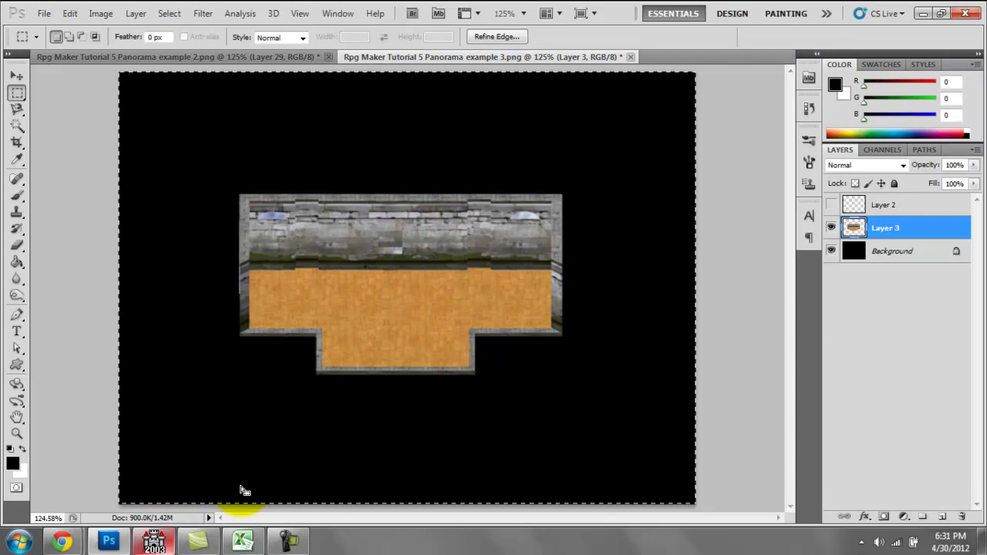
- Deselect the inner house image, dismiss the 'No pixels were selected' warning, and return to RPG Maker 2003
click(101, 424)
key(ctrl+c)
click(475, 214)
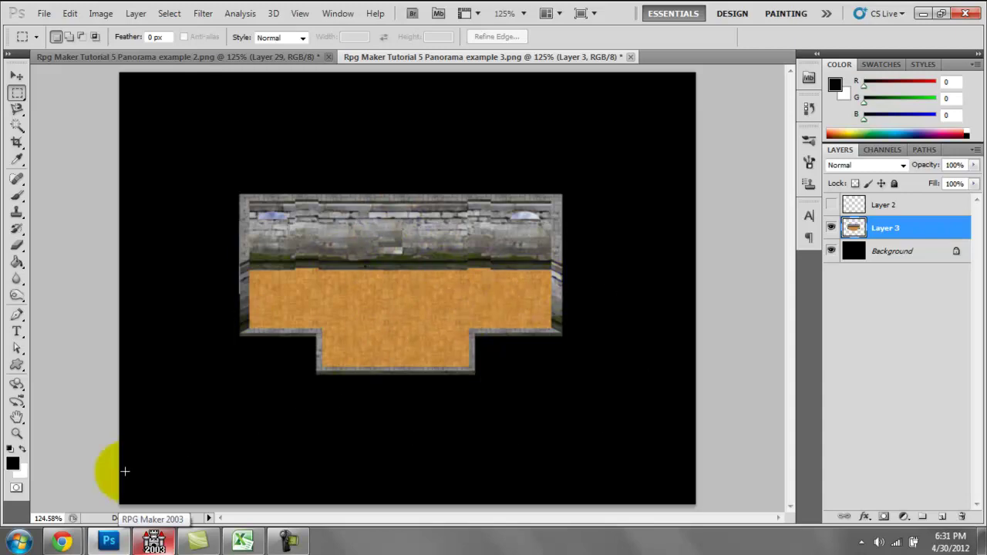
click(148, 542)
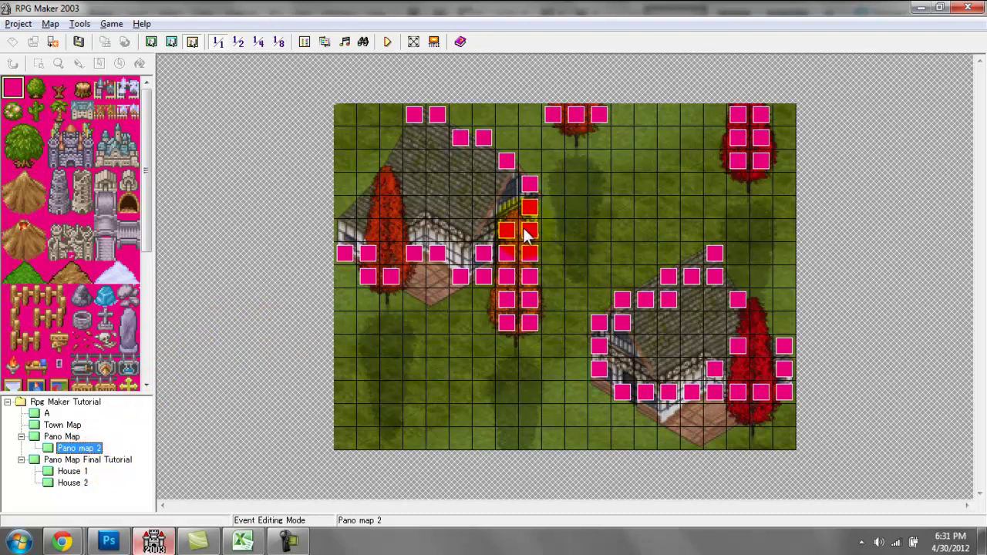
- Open the Pano Map Final Tutorial map and launch a test play
click(108, 459)
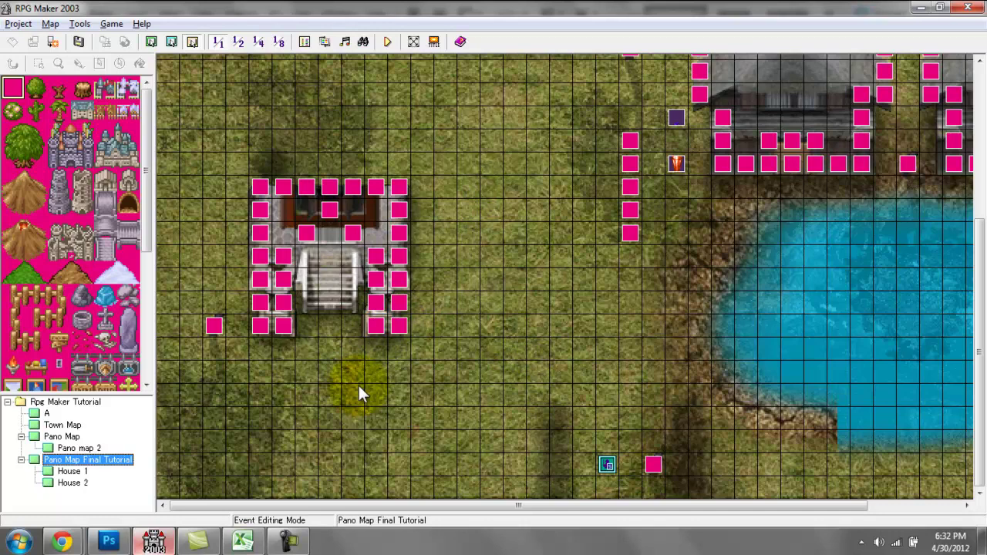
click(387, 43)
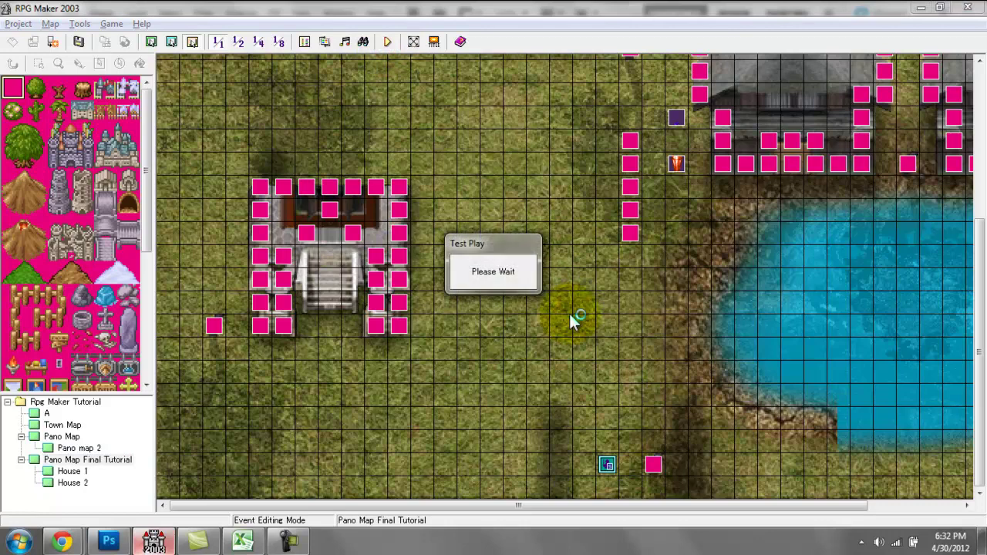
- Start a new game and walk the hero around the torii gate and across the pond
key(Return)
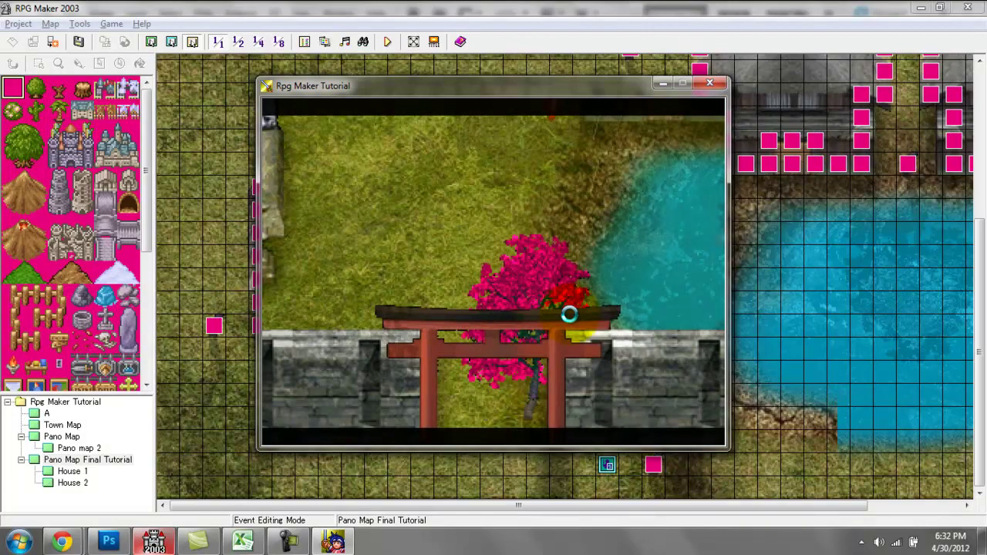
key(Up)
key(Down)
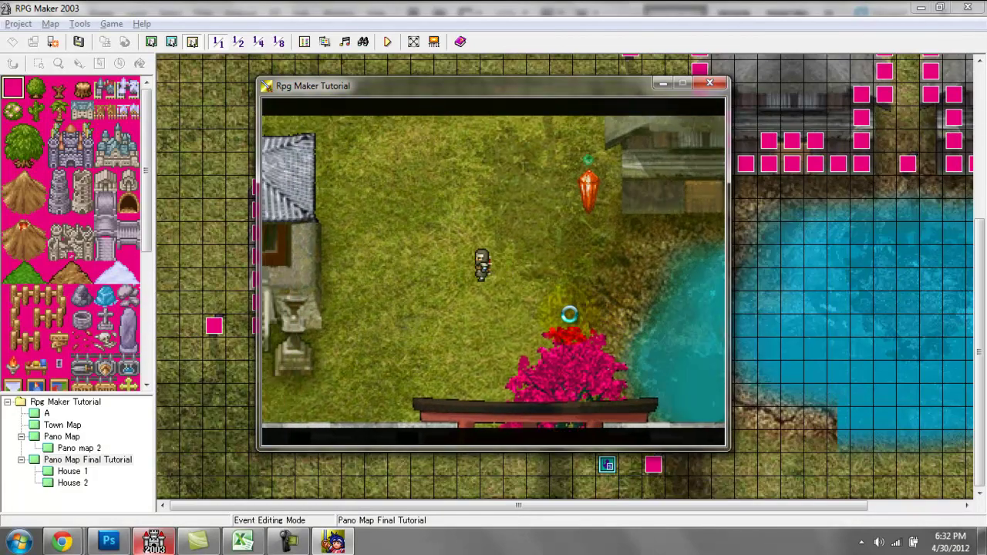
key(Left)
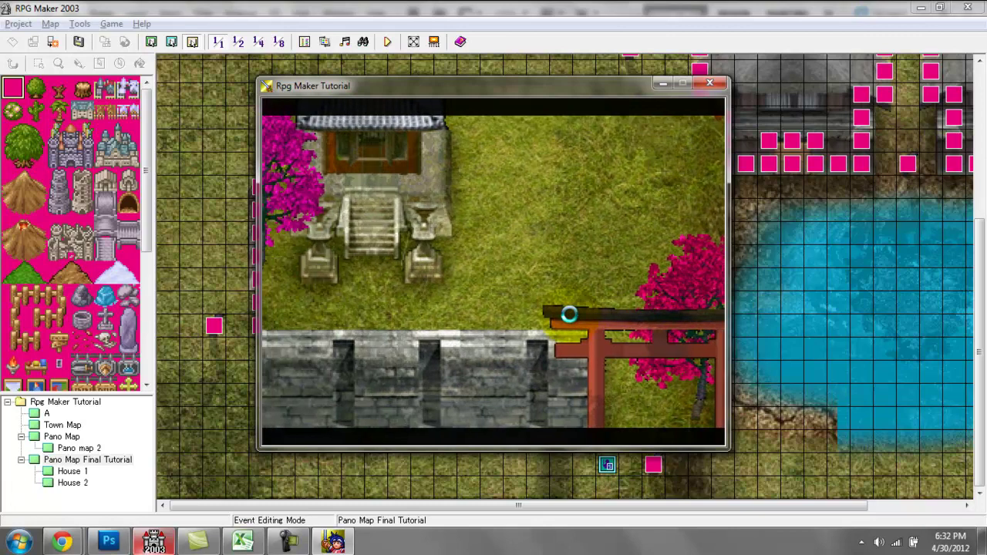
key(Left)
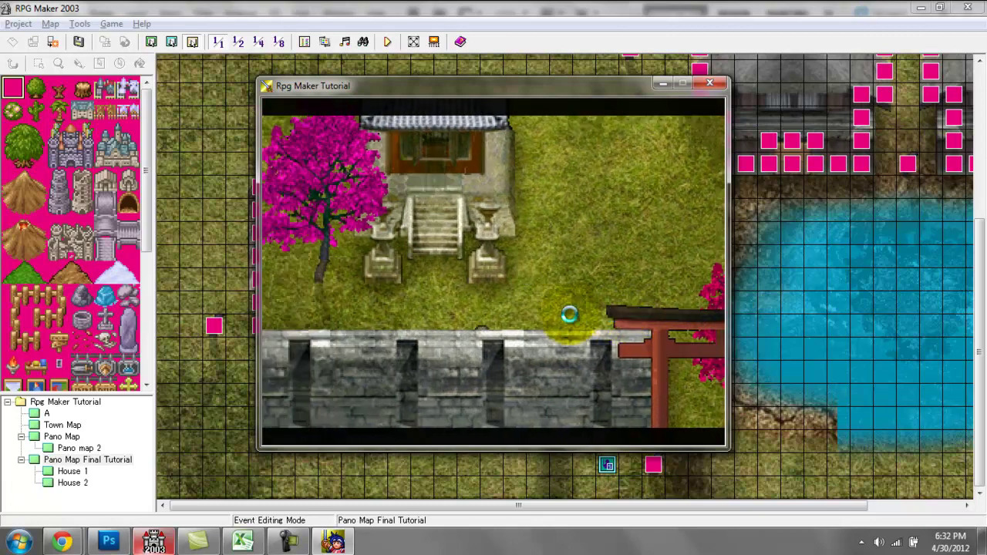
key(Left)
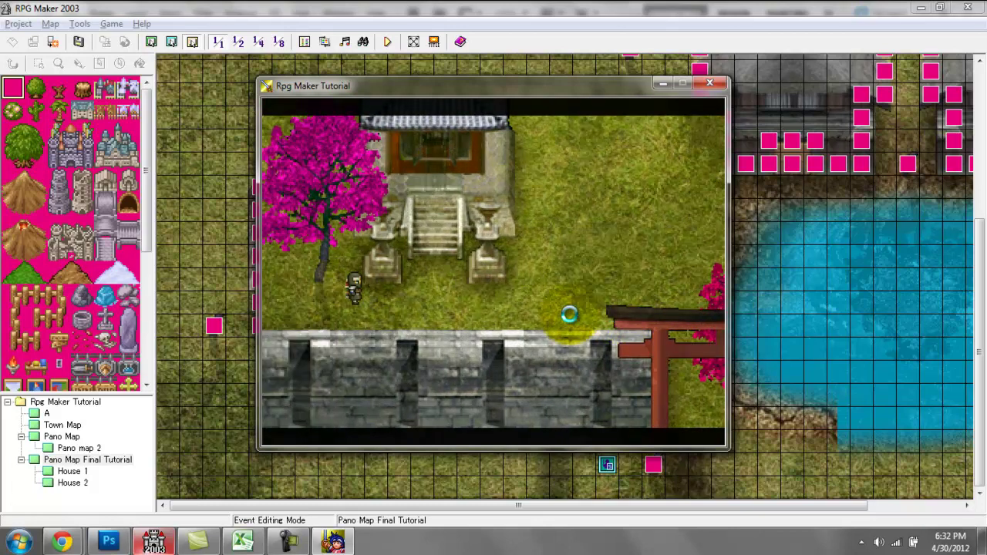
key(Right)
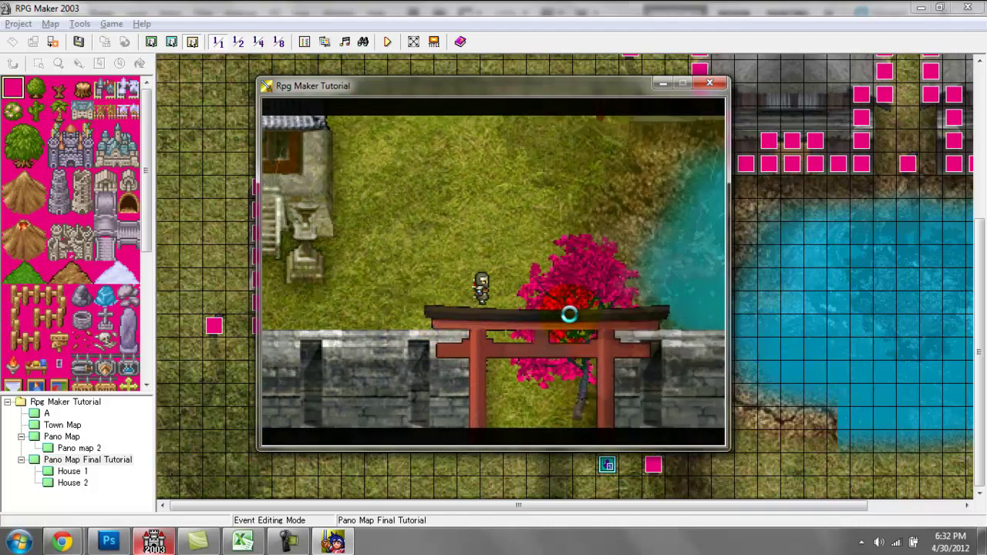
key(Up)
key(Right)
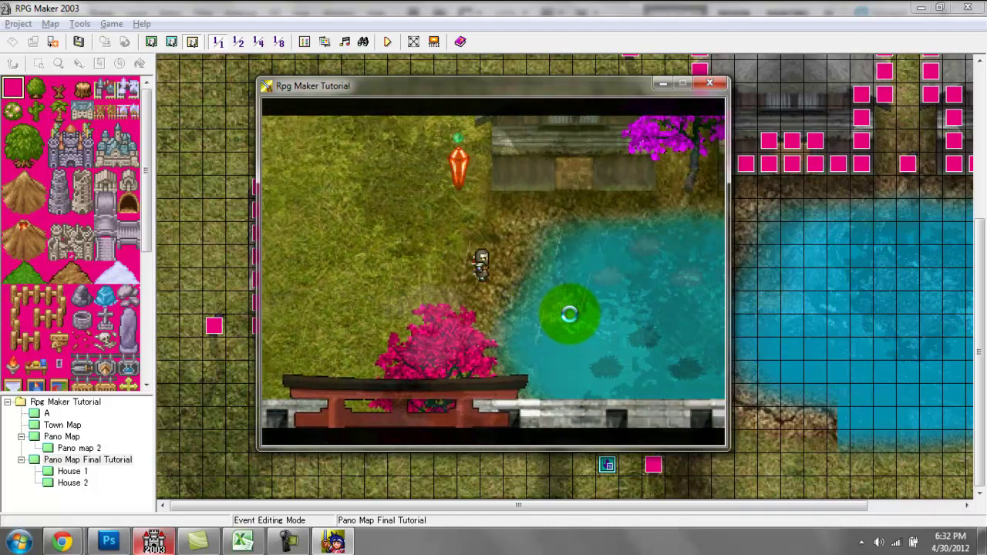
key(Down)
key(Right)
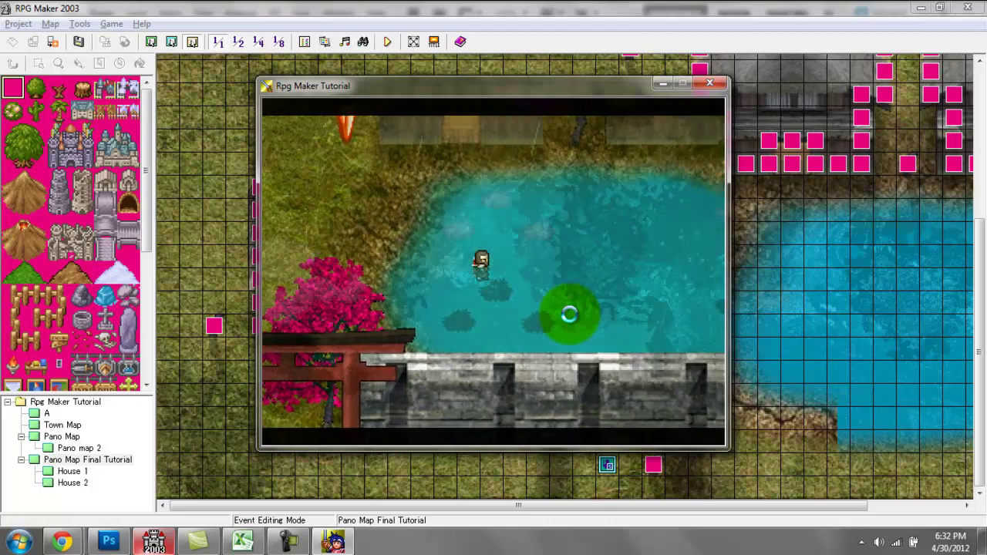
key(Right)
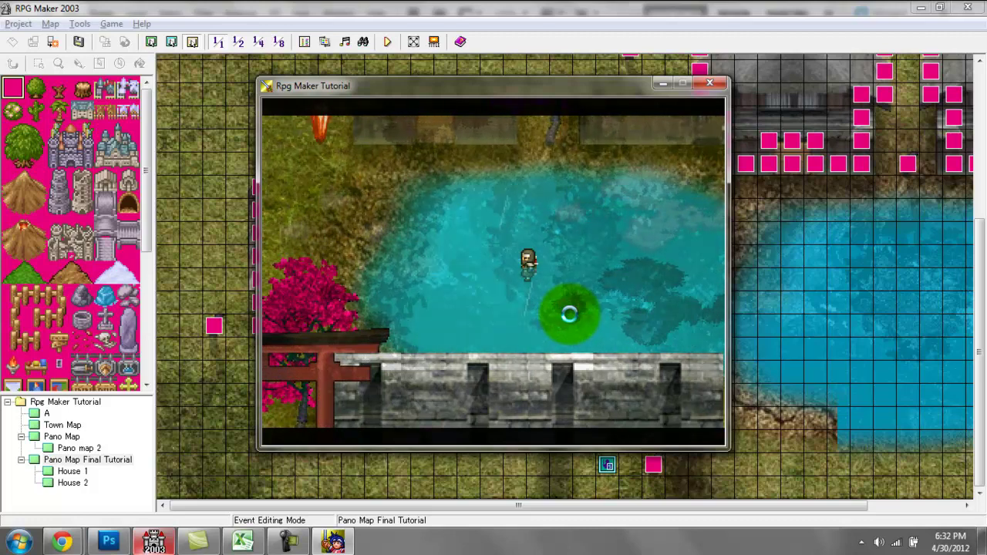
- Walk up to the crystal to restore HP/MP and close the message
key(Left)
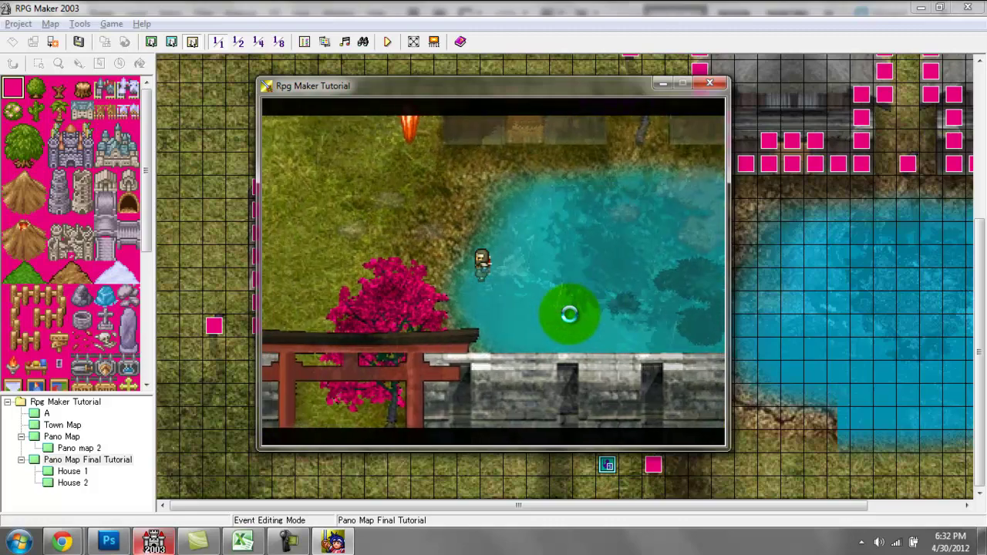
key(Up)
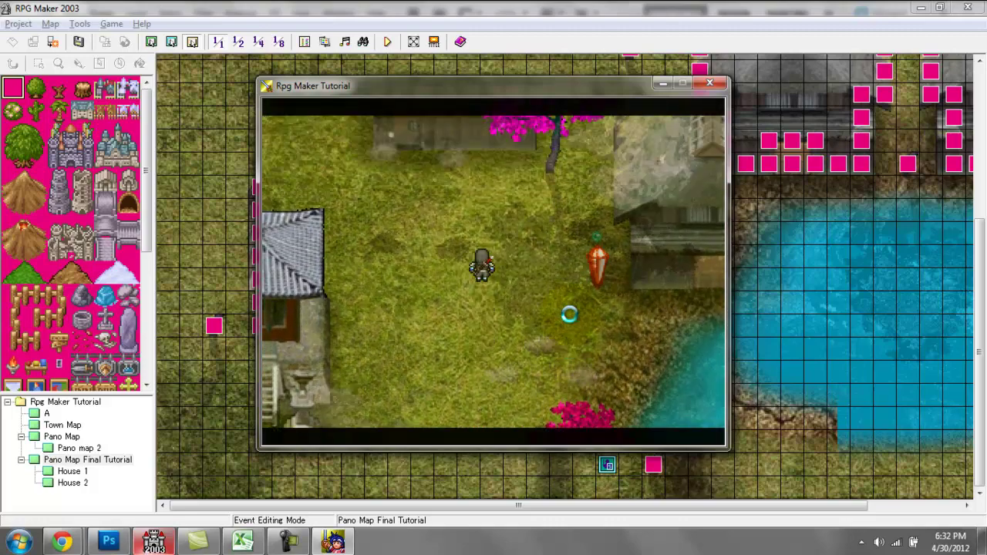
key(Right)
key(Up)
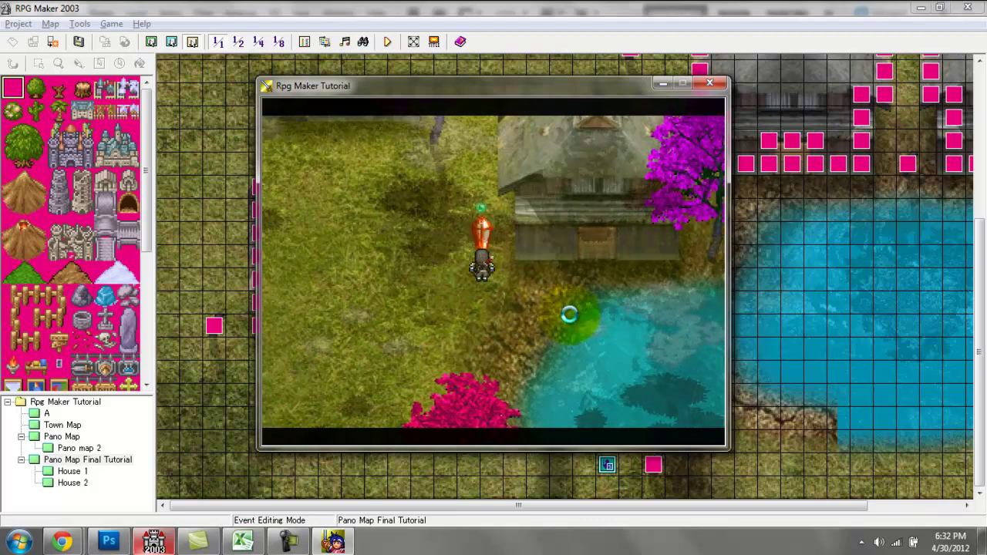
key(Right)
key(Up)
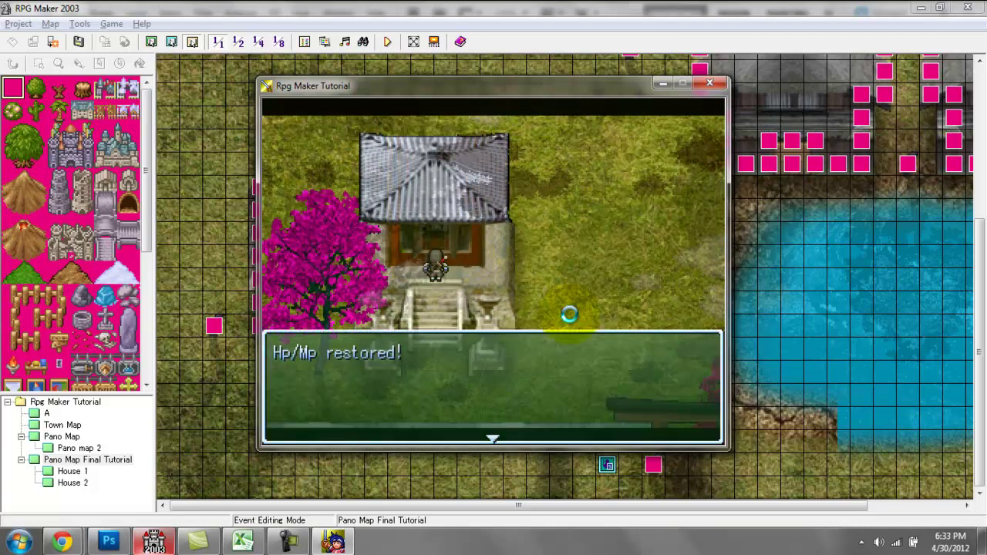
key(Return)
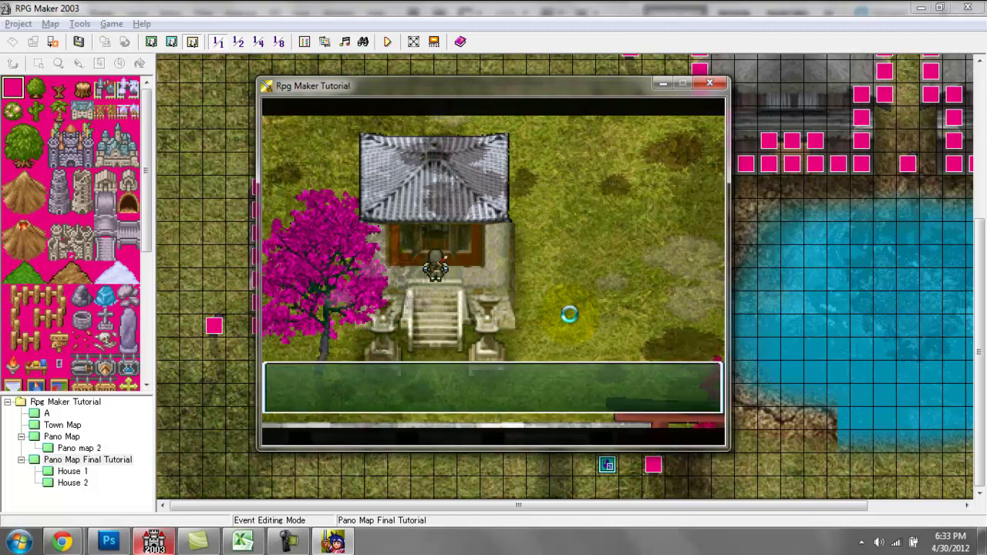
key(Down)
- Walk the hero up through a house door to enter it
key(Right)
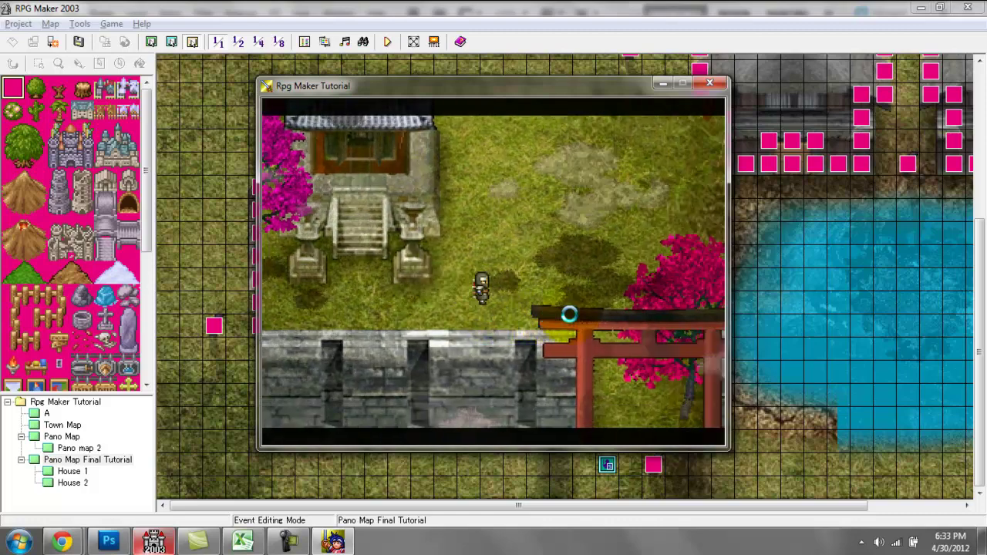
key(Up)
key(Up)
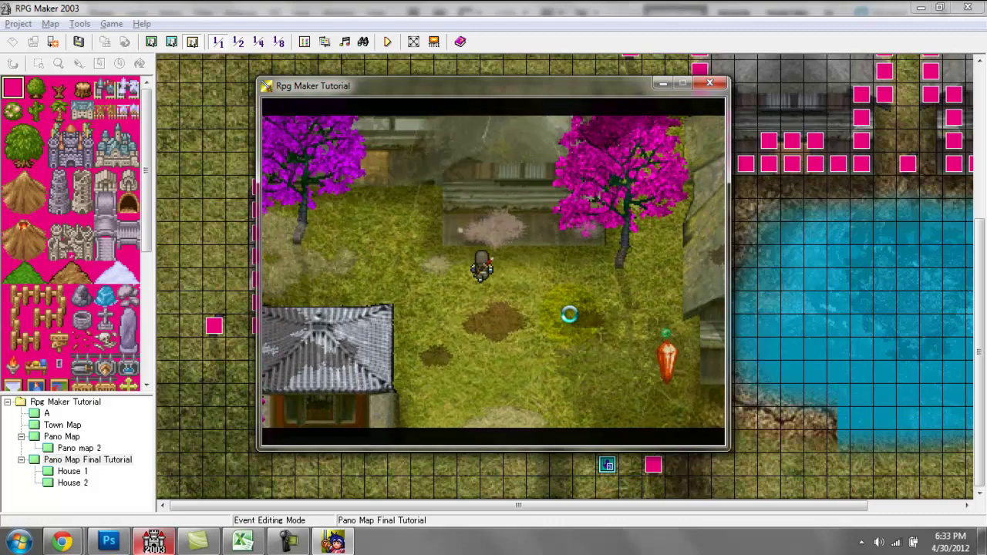
key(Up)
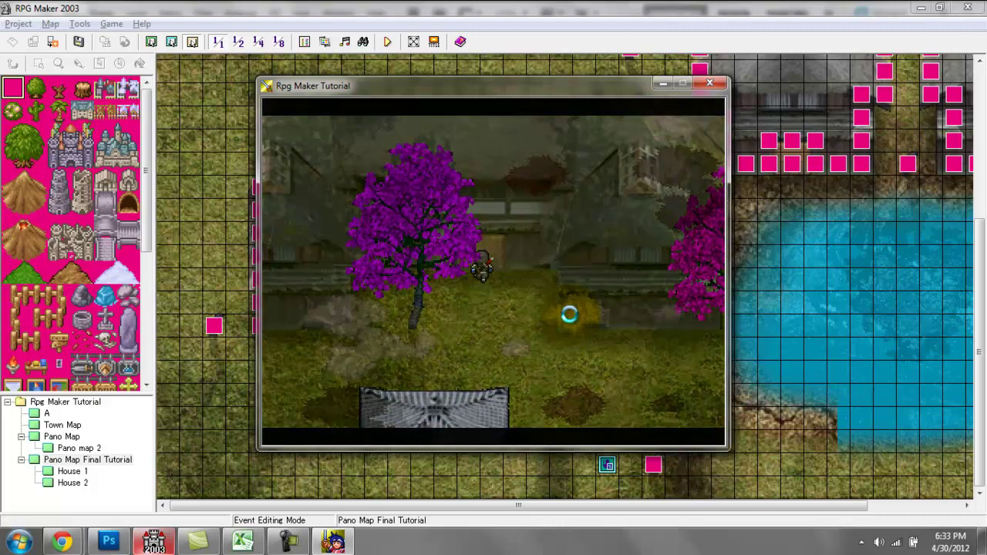
- Walk around the throne room to the counter and talk to its NPC
key(Up)
key(Left)
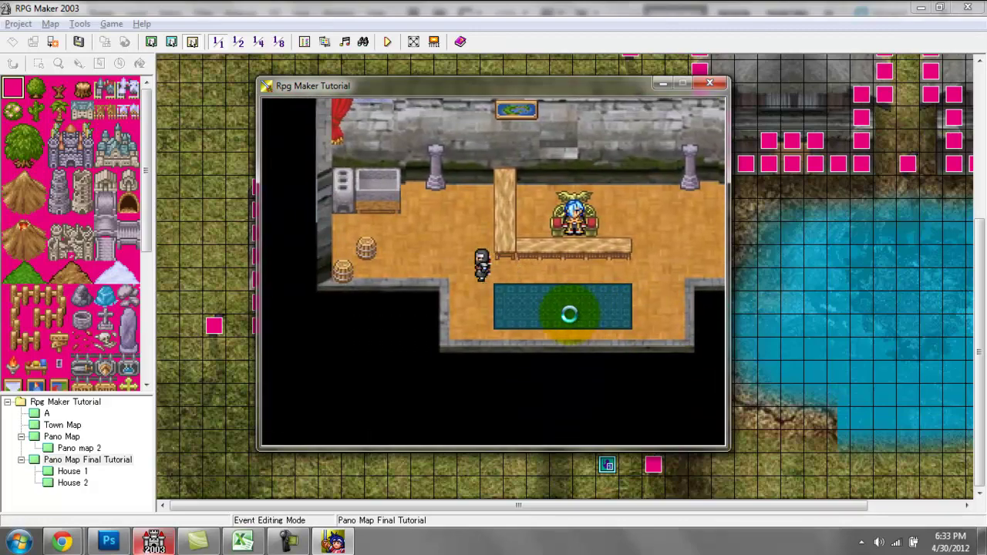
key(Up)
key(Down)
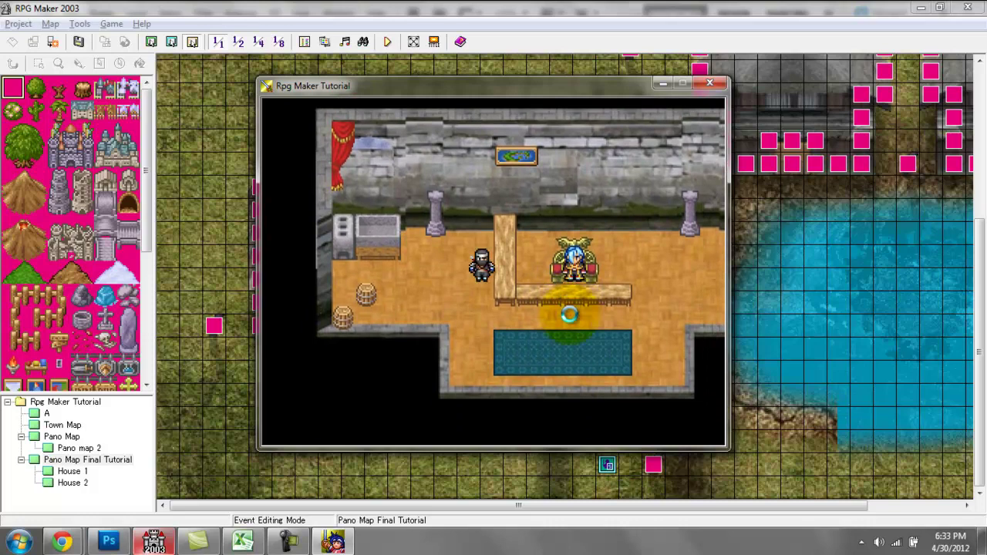
key(Left)
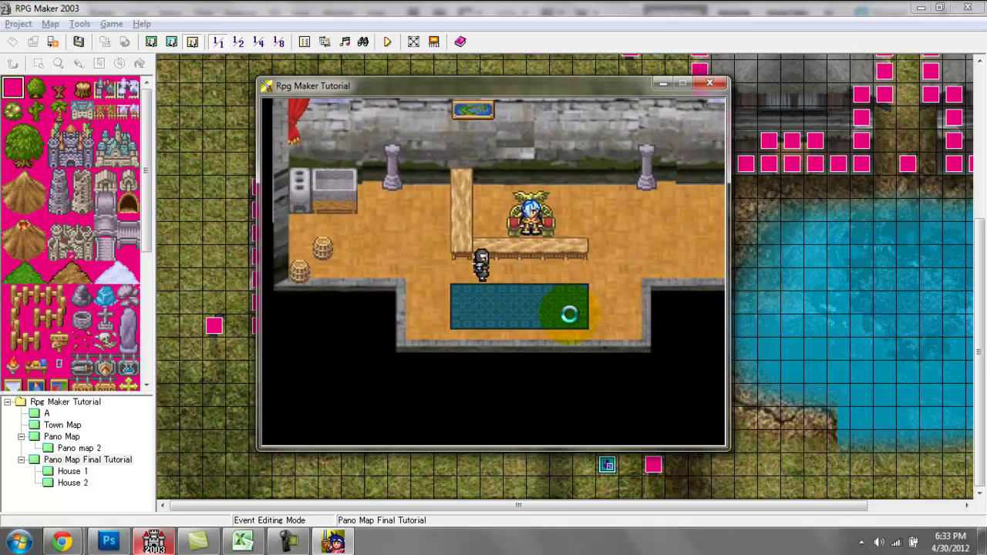
key(Right)
key(Up)
key(Down)
key(Left)
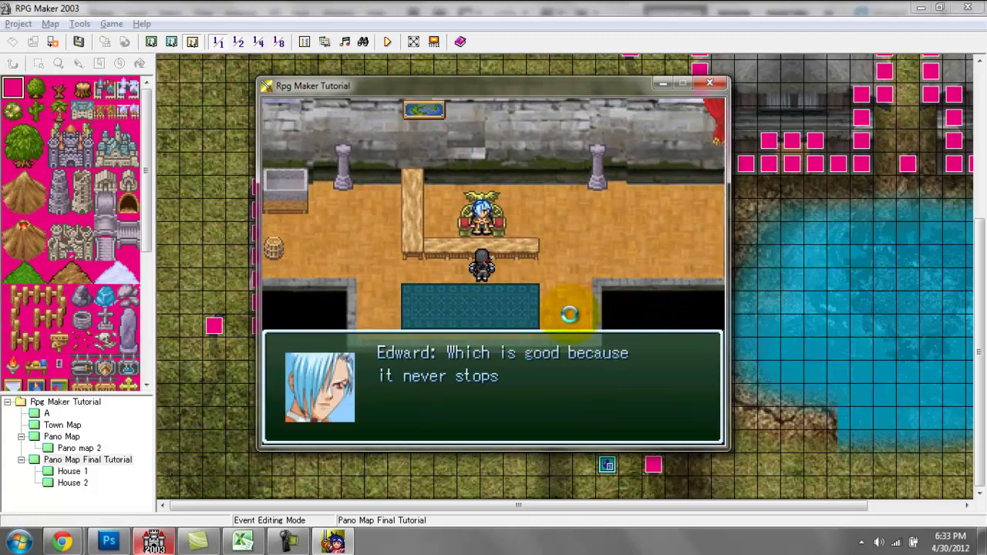
key(Return)
- Leave the throne room and walk through the village into the second house
key(Up)
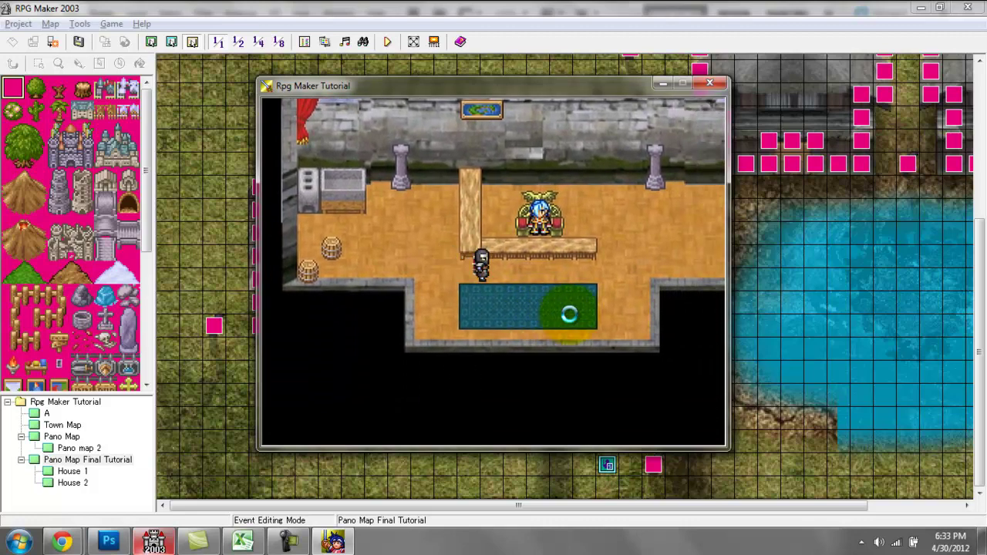
key(Up)
key(Down)
key(Right)
key(Left)
key(Down)
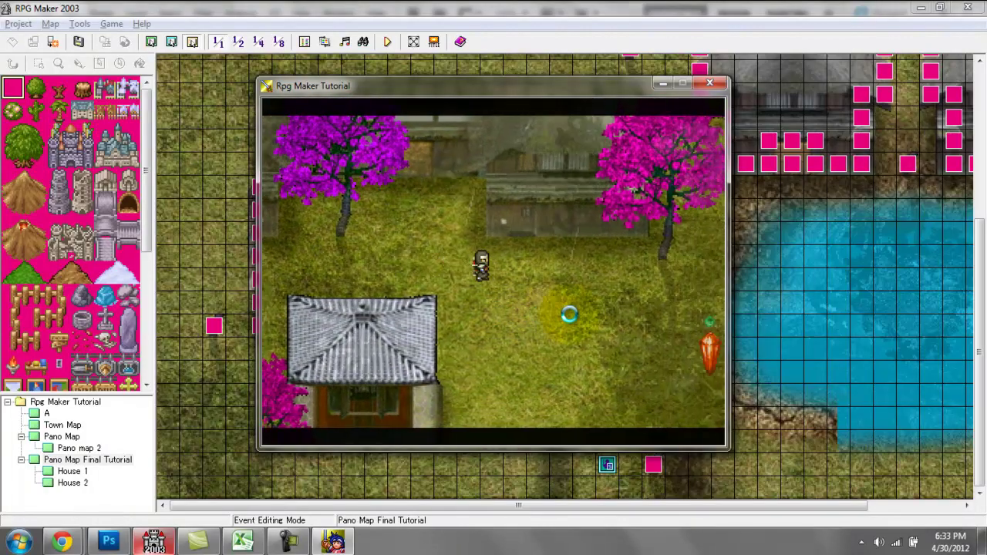
key(Right)
key(Down)
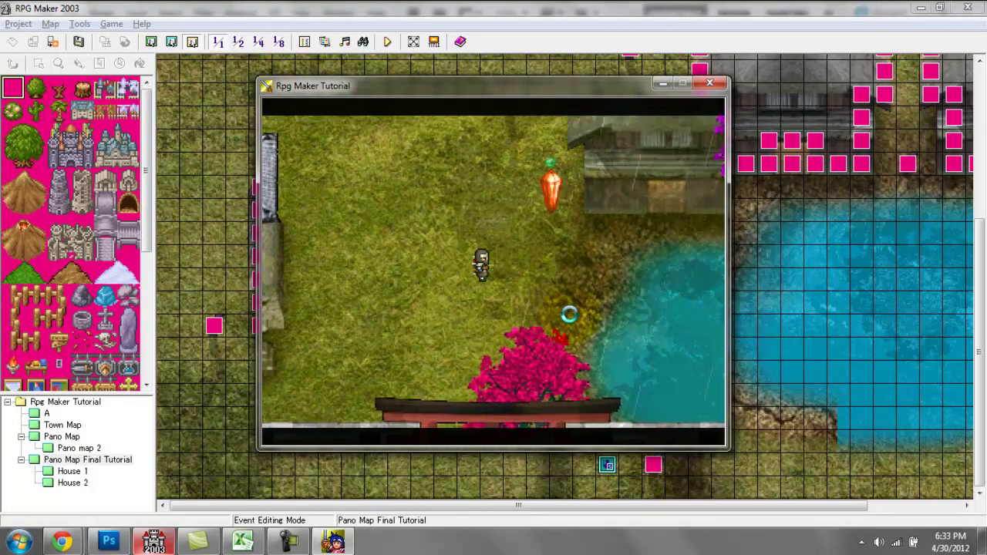
key(Right)
key(Up)
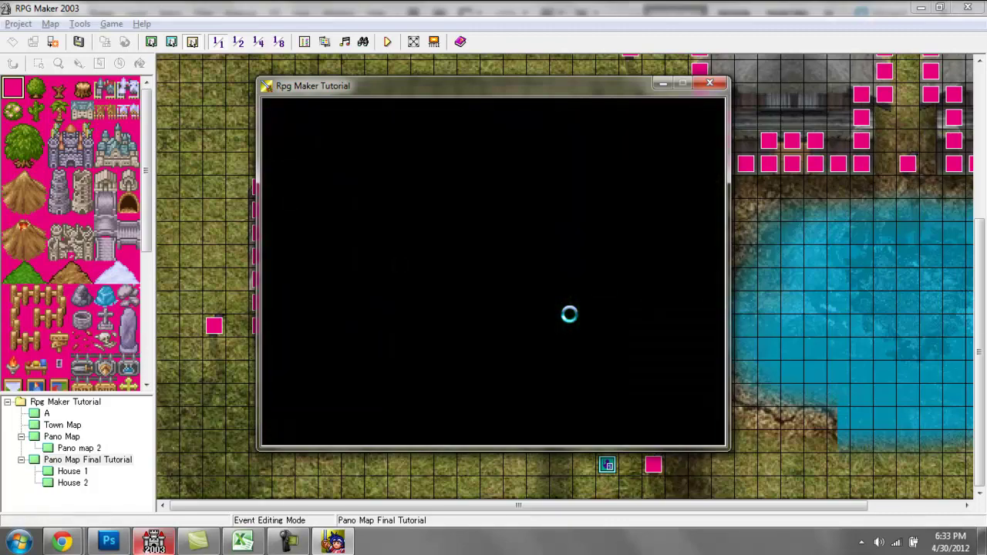
- Cross the library room, talk to its resident, and walk back outside
key(Up)
key(Left)
key(Right)
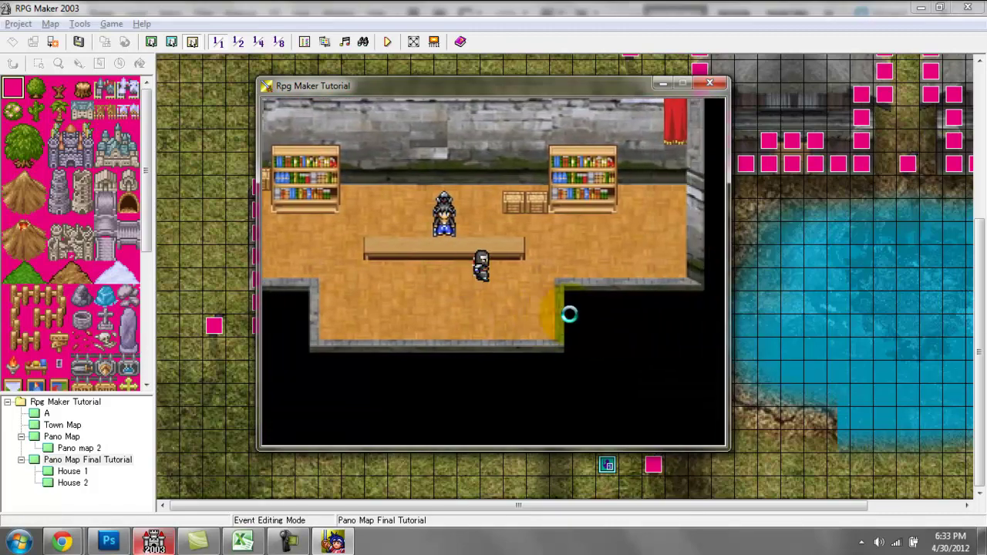
key(Up)
key(Up)
key(Left)
key(Return)
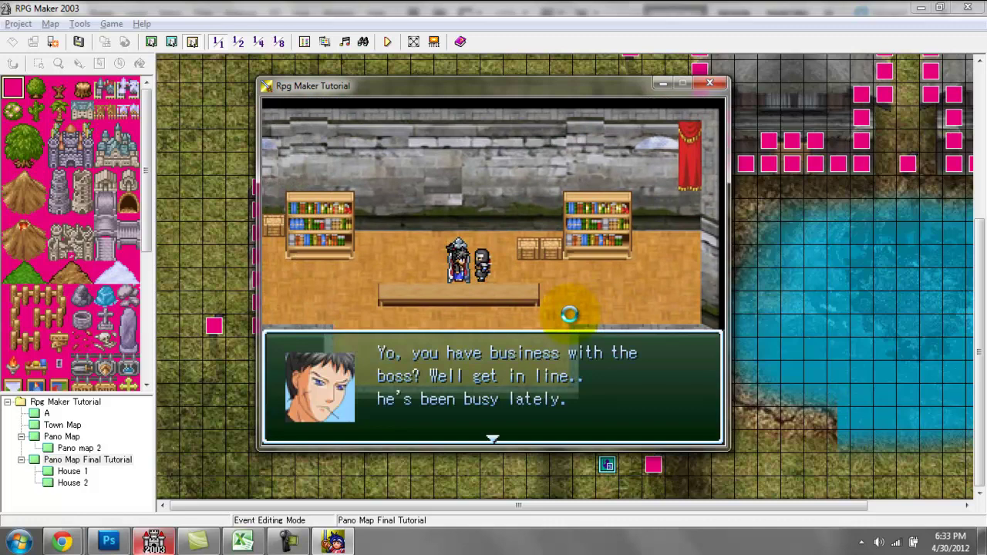
key(Return)
key(Right)
key(Right)
key(Right)
key(Down)
key(Down)
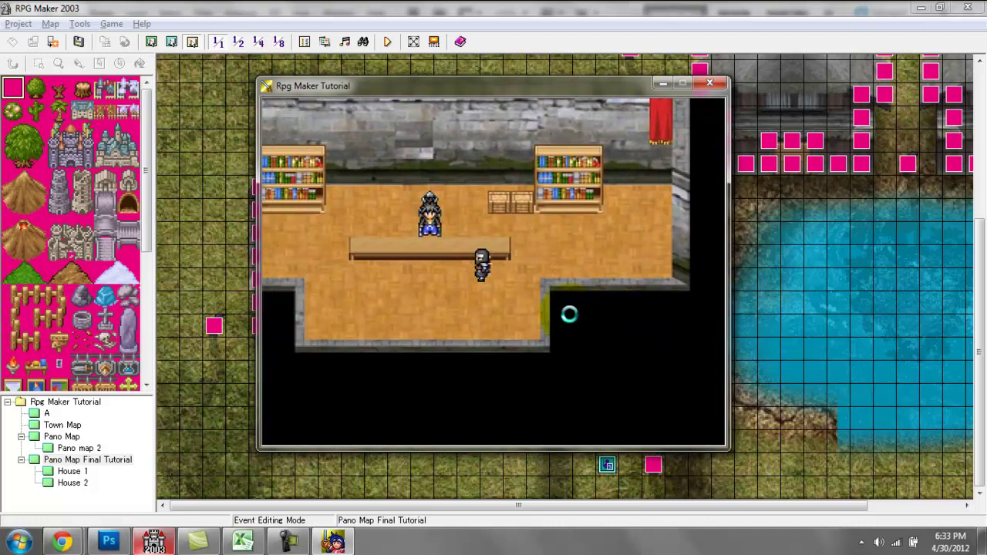
key(Down)
key(Down)
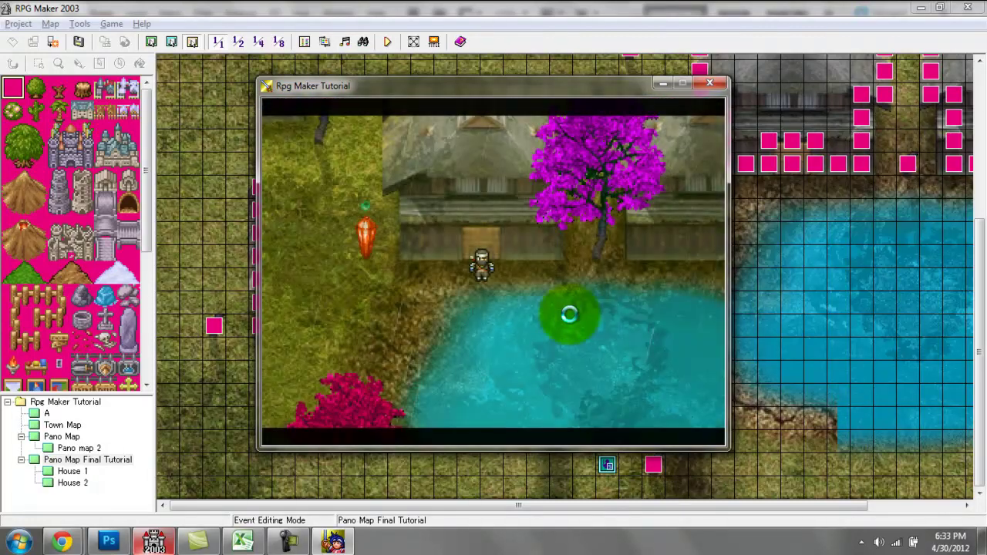
- Walk the hero past the pond toward a house, then close the test play and bring up Photoshop
key(Down)
key(Down)
key(Down)
key(Down)
key(Right)
key(Right)
key(Right)
key(Left)
key(Left)
key(Left)
key(Left)
key(Left)
key(Left)
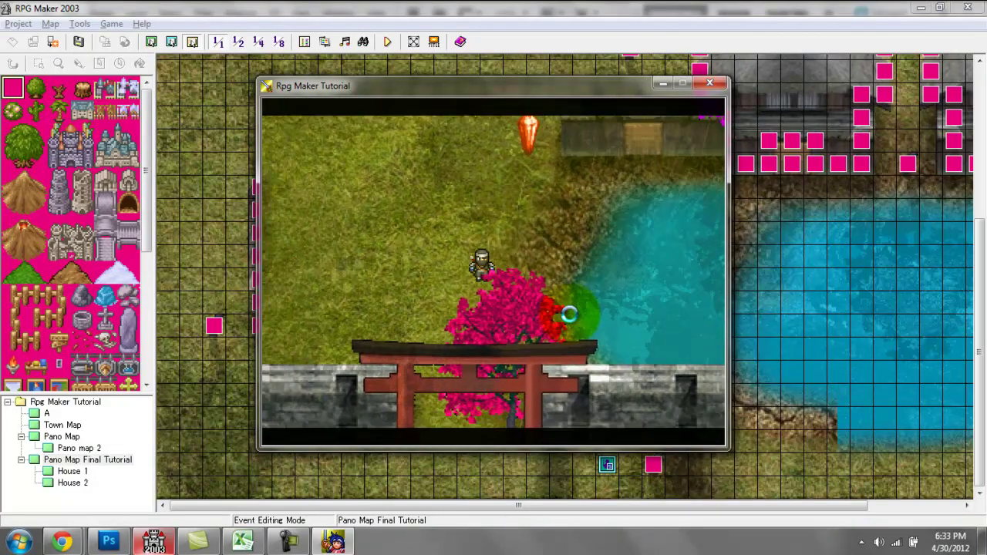
key(Left)
key(Left)
key(Left)
key(Left)
key(Up)
key(Up)
key(Up)
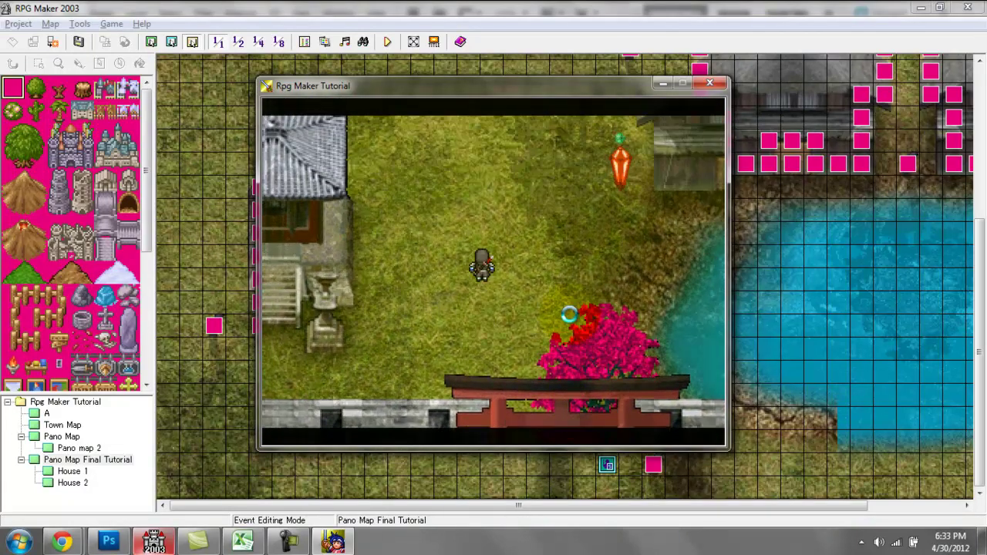
click(710, 84)
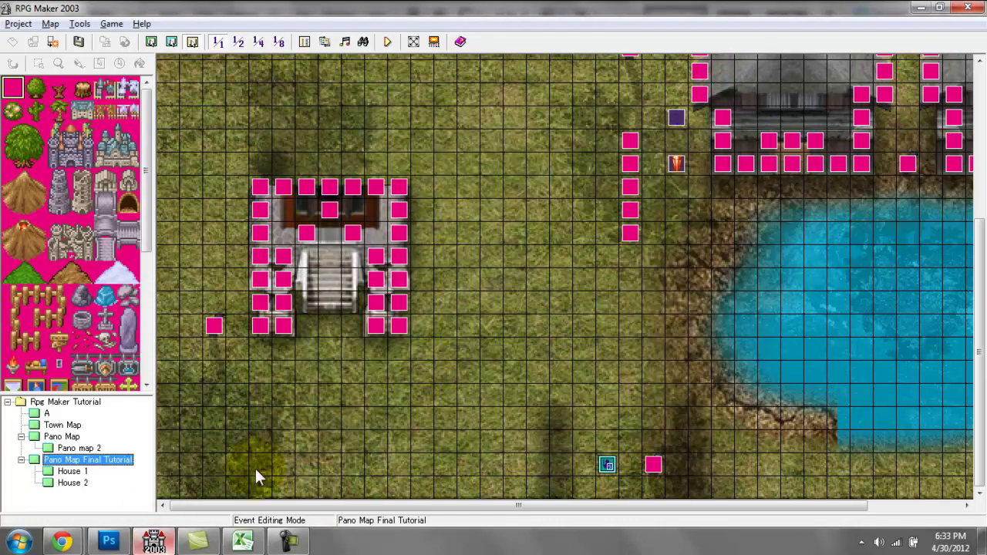
click(109, 541)
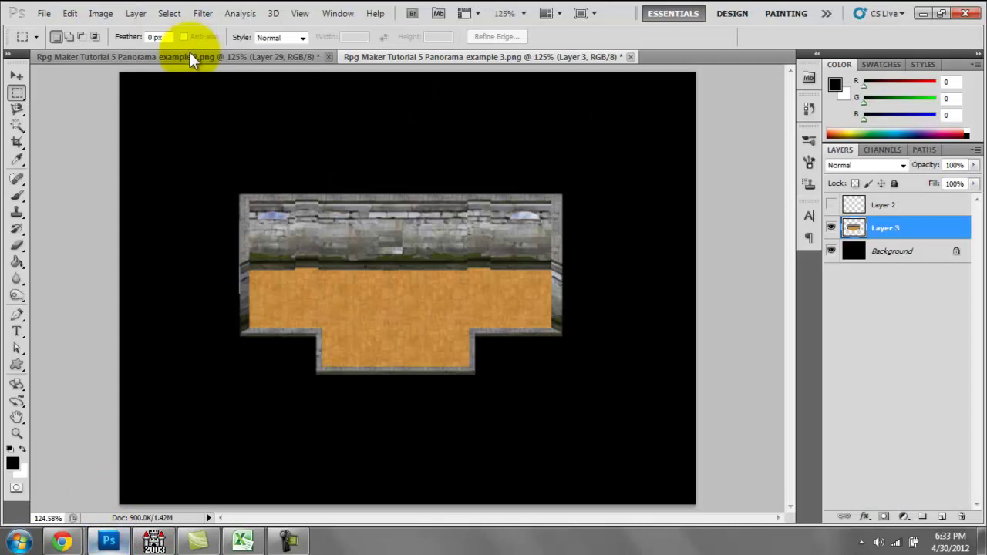
- View 'Rpg Maker Tutorial 5 Panorama example 2.png', compare it with Pano map 2, then return to Photoshop
click(191, 56)
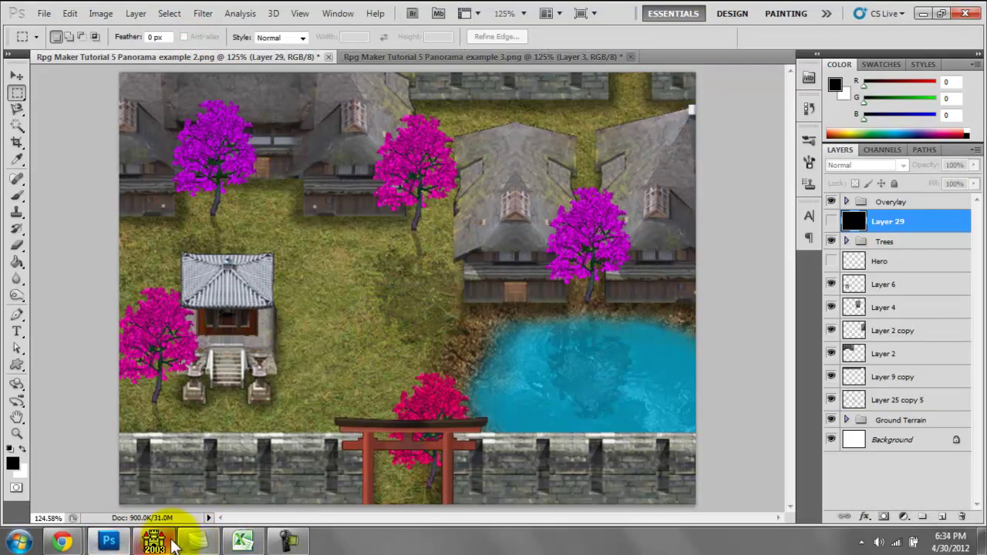
click(158, 542)
click(87, 447)
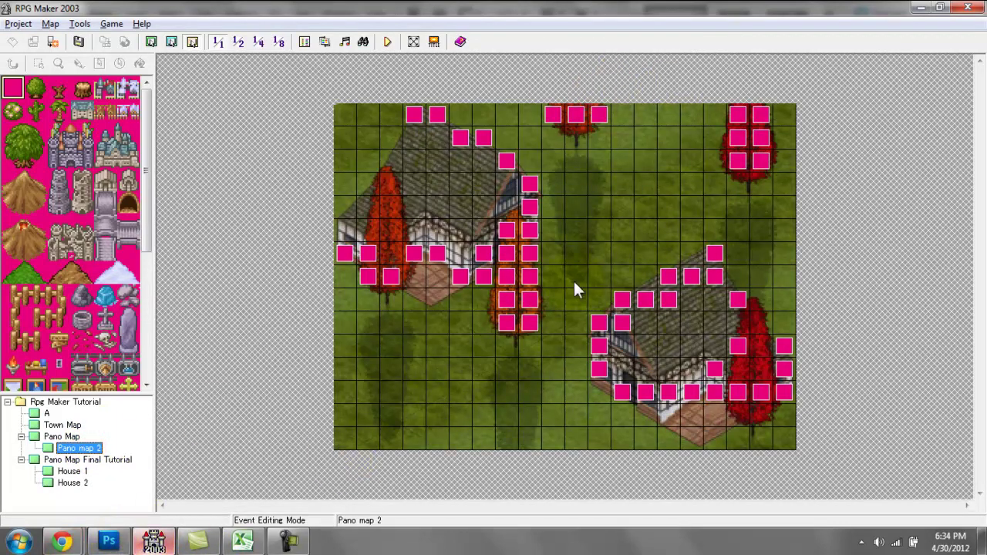
click(115, 541)
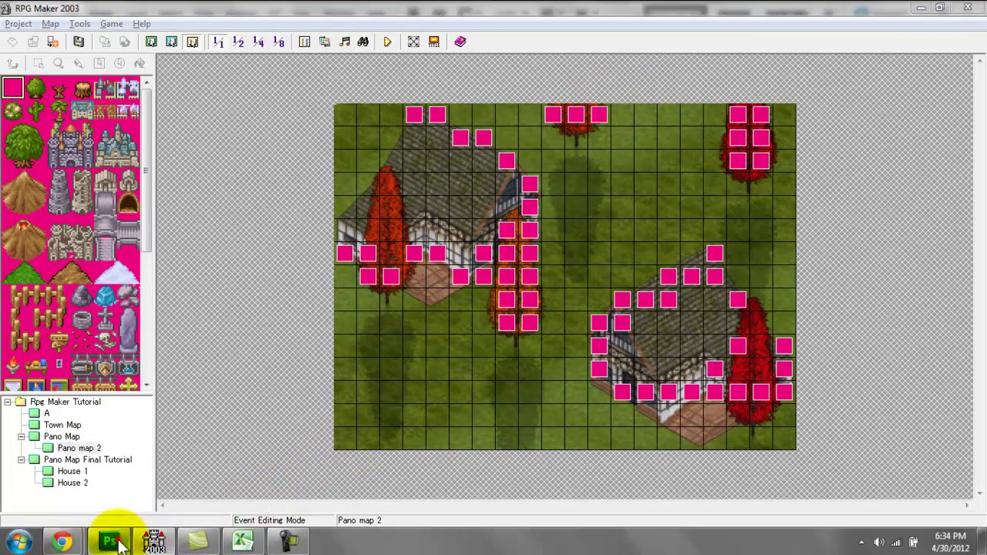